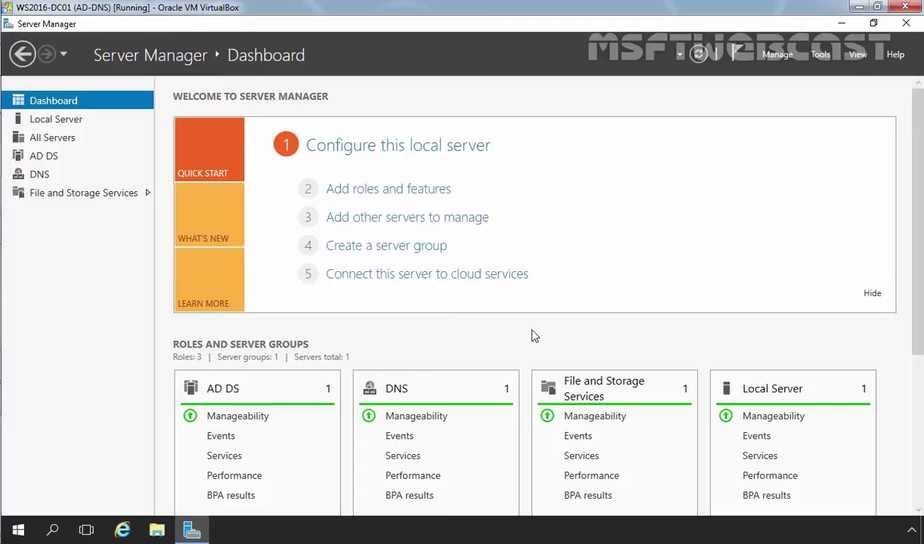
Step: Launch the New Storage Pool Wizard from File and Storage Services > Storage Pools
{"action": "left_click", "coordinate": [54, 195]}
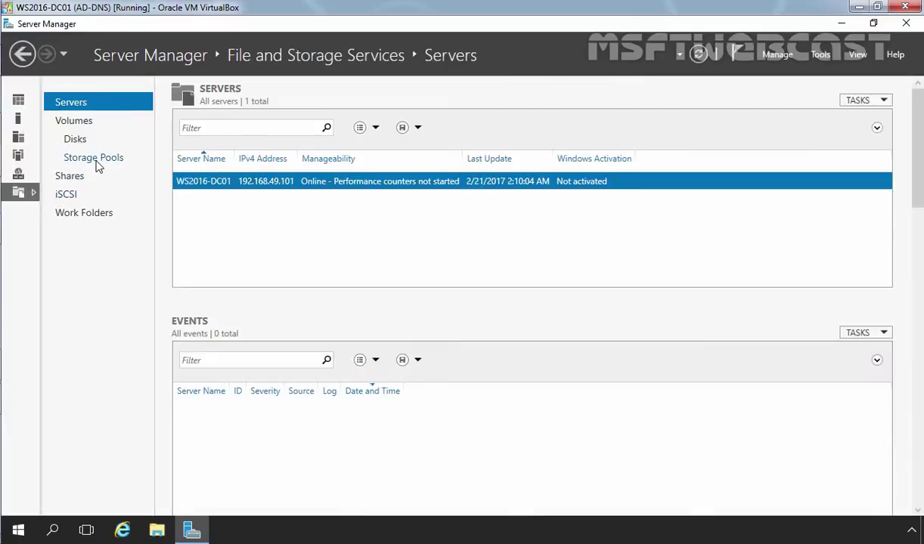
{"action": "left_click", "coordinate": [96, 160]}
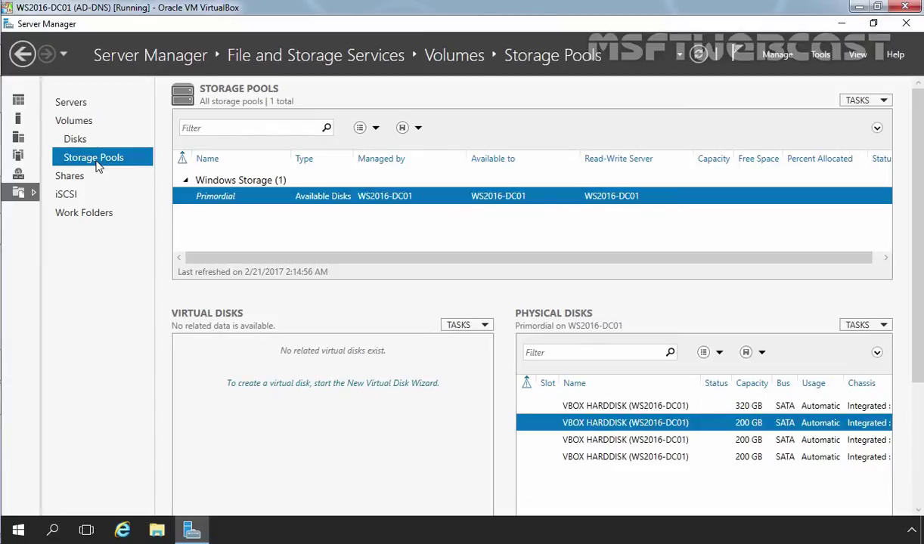
{"action": "left_click", "coordinate": [866, 102]}
{"action": "left_click", "coordinate": [864, 117]}
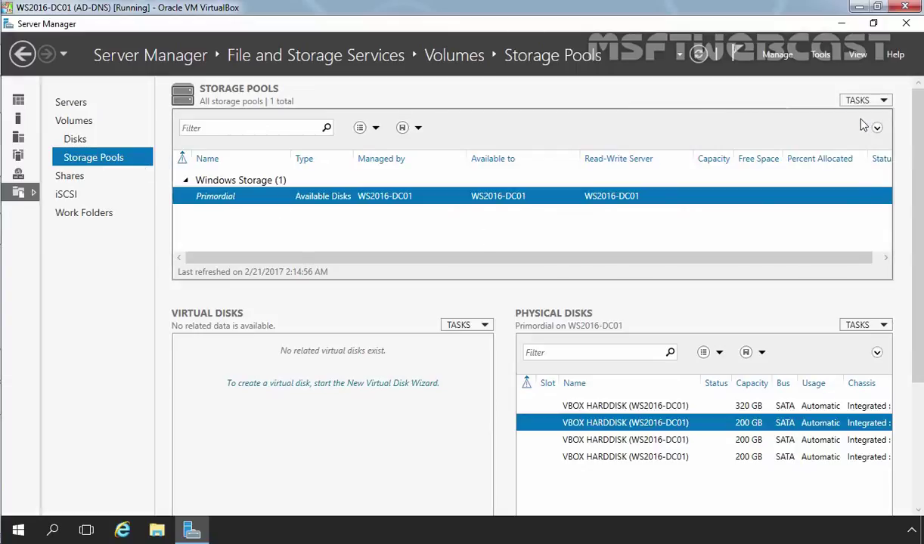
{"action": "left_click_drag", "start_coordinate": [368, 119], "coordinate": [364, 86]}
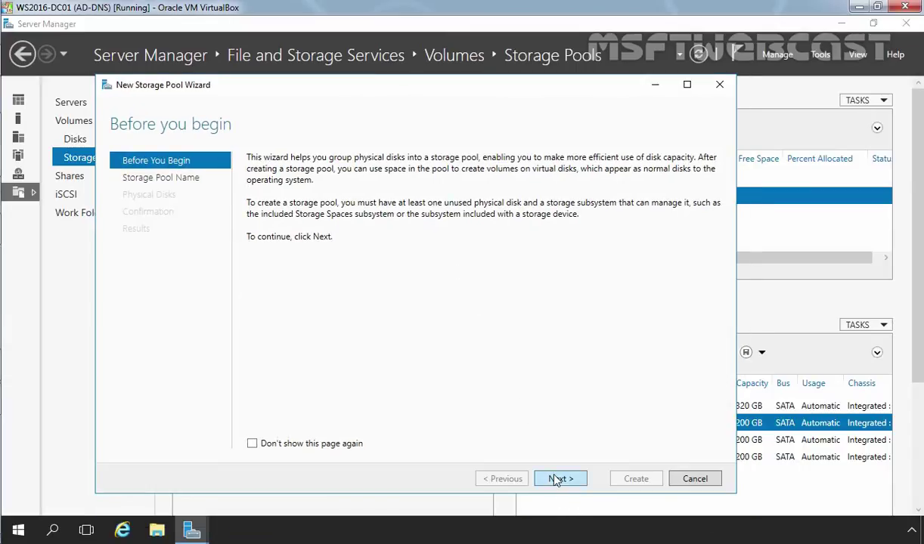
Step: Name the new storage pool TestPOOL1
{"action": "left_click", "coordinate": [556, 479]}
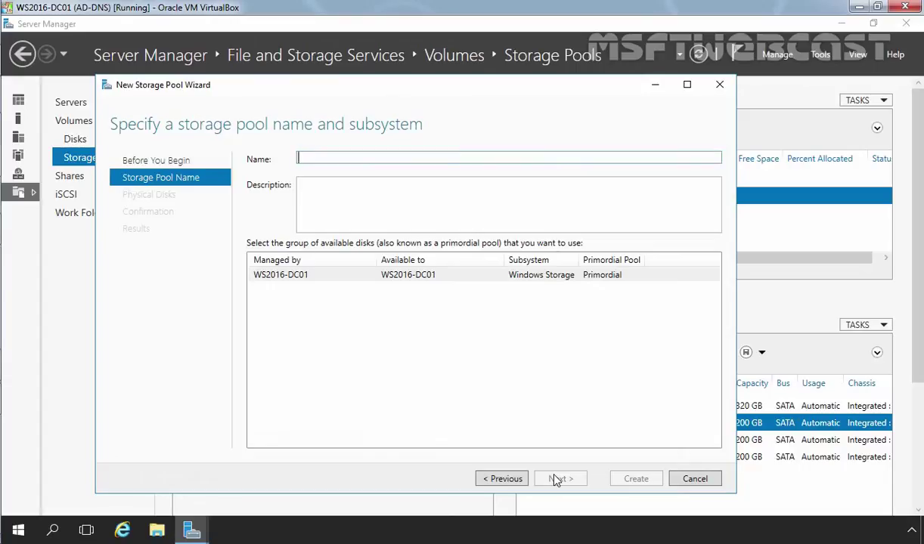
{"action": "type", "text": "TestPOOL1"}
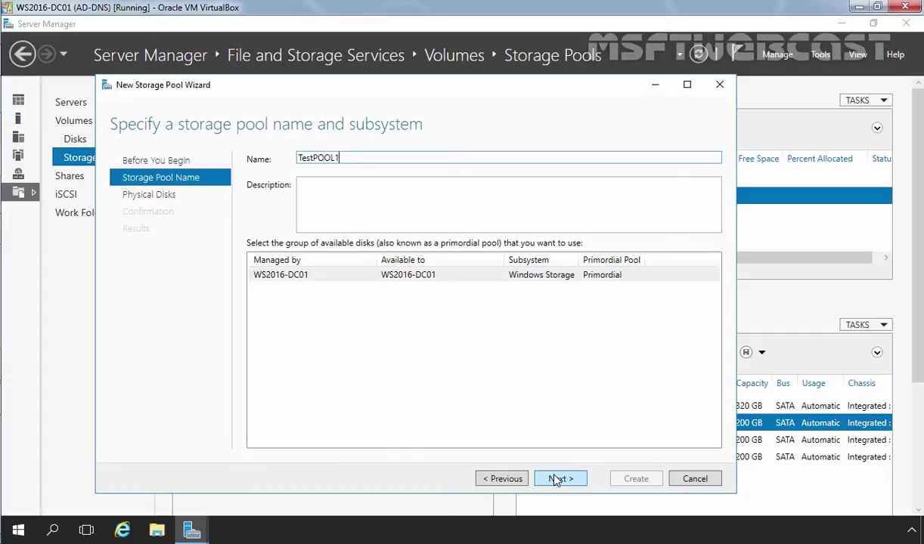
{"action": "left_click", "coordinate": [556, 479]}
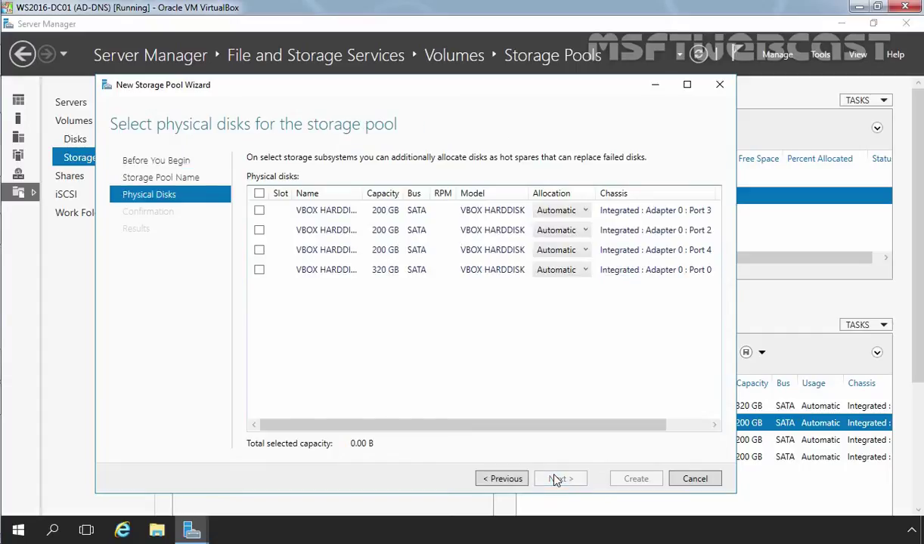
Step: Add two 200 GB disks with Automatic allocation and create the pool
{"action": "left_click", "coordinate": [259, 211]}
{"action": "left_click", "coordinate": [259, 231]}
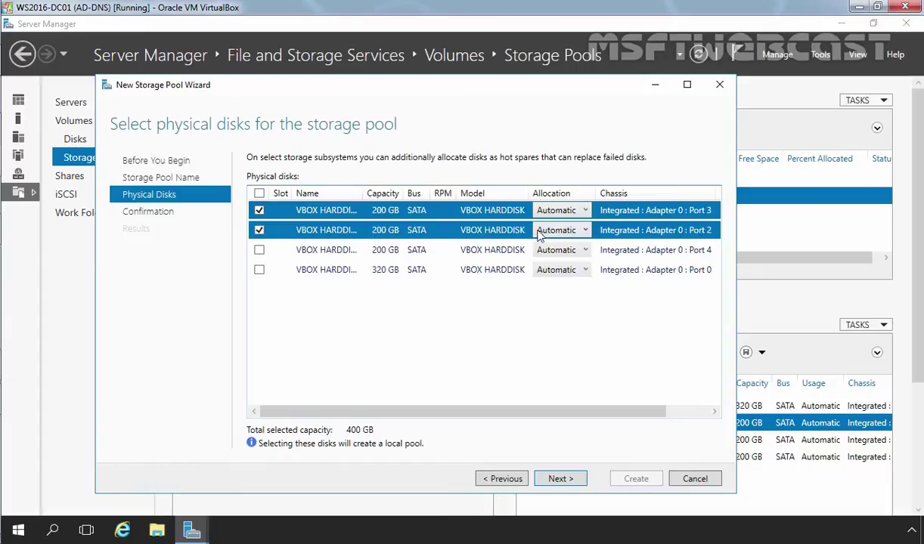
{"action": "left_click", "coordinate": [586, 212]}
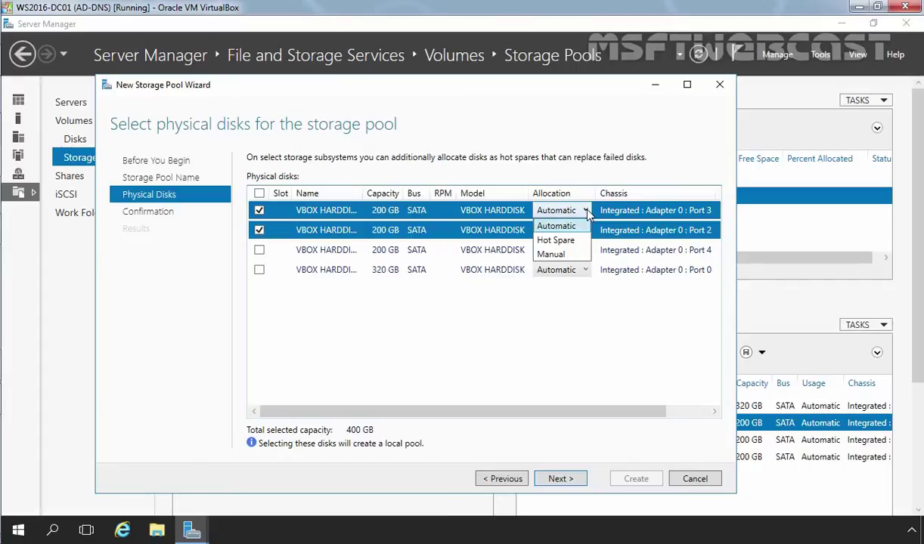
{"action": "left_click", "coordinate": [588, 212]}
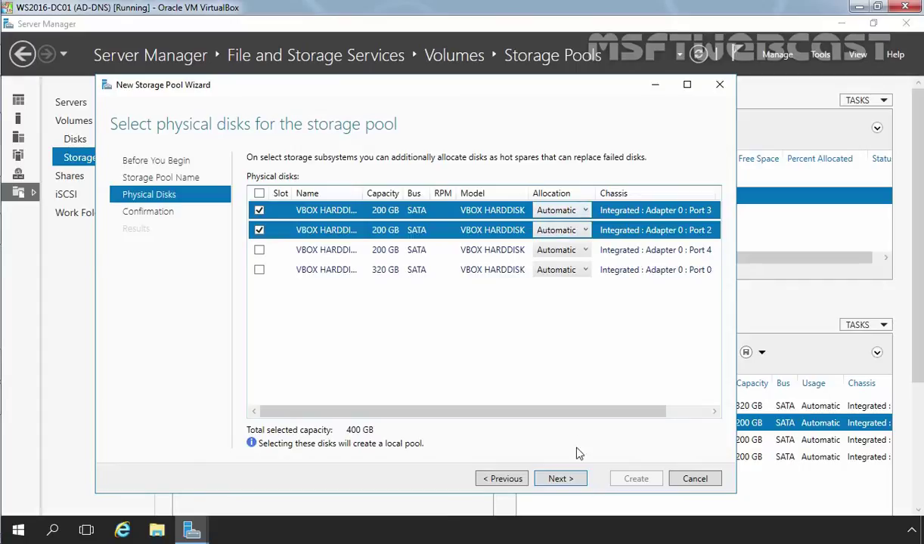
{"action": "left_click", "coordinate": [561, 478]}
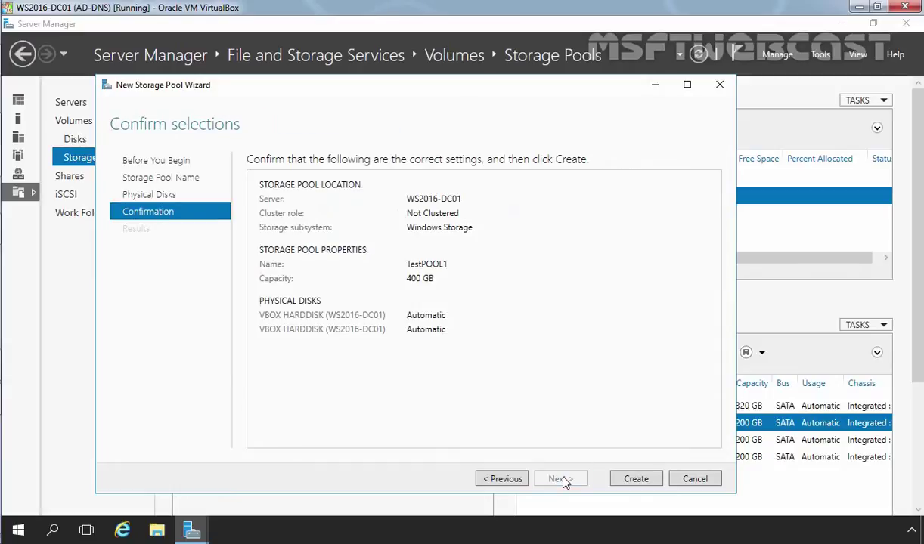
{"action": "left_click", "coordinate": [635, 479]}
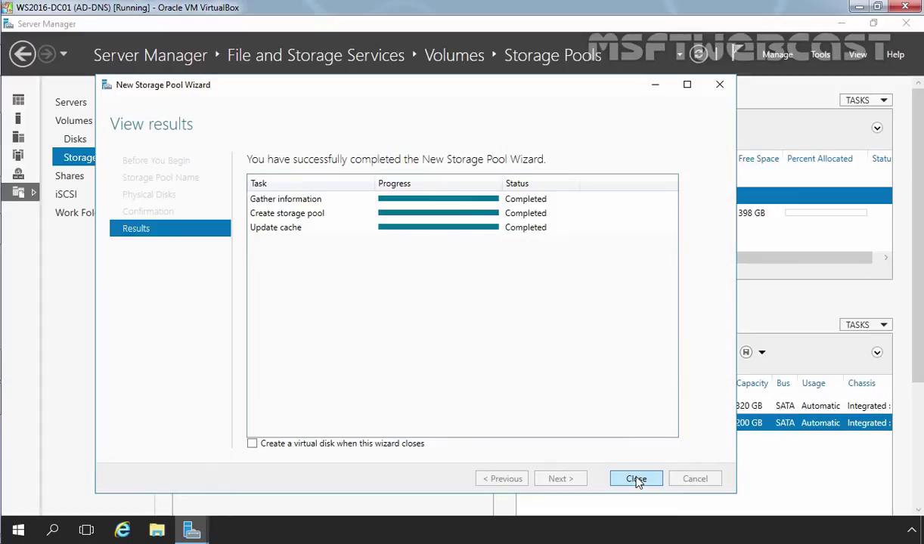
{"action": "left_click", "coordinate": [636, 479]}
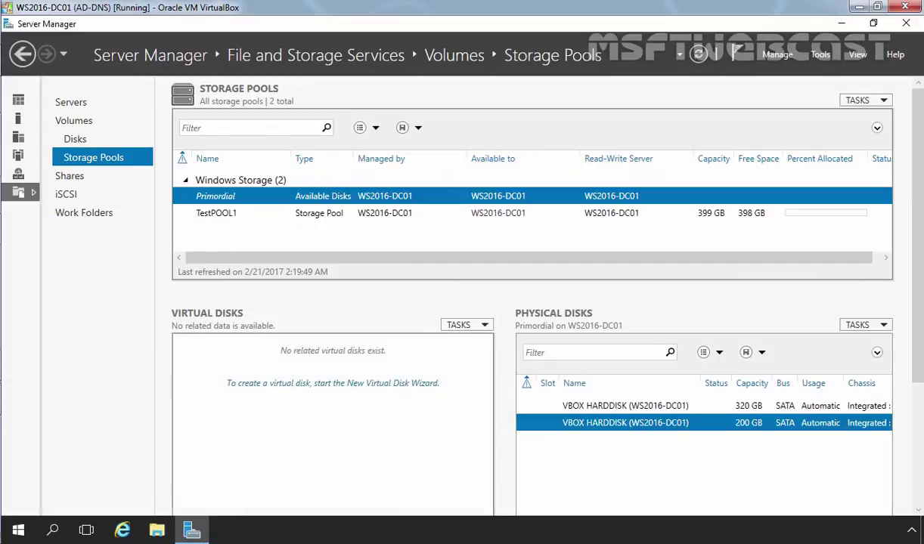
Step: Show TestPOOL1's two 200 GB disks and start a new virtual disk in that pool
{"action": "left_click", "coordinate": [214, 215]}
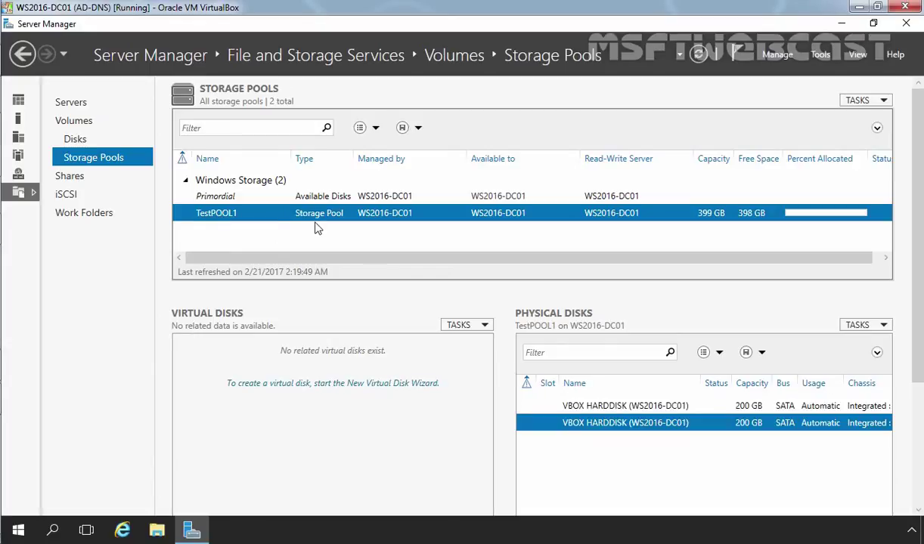
{"action": "right_click", "coordinate": [711, 227]}
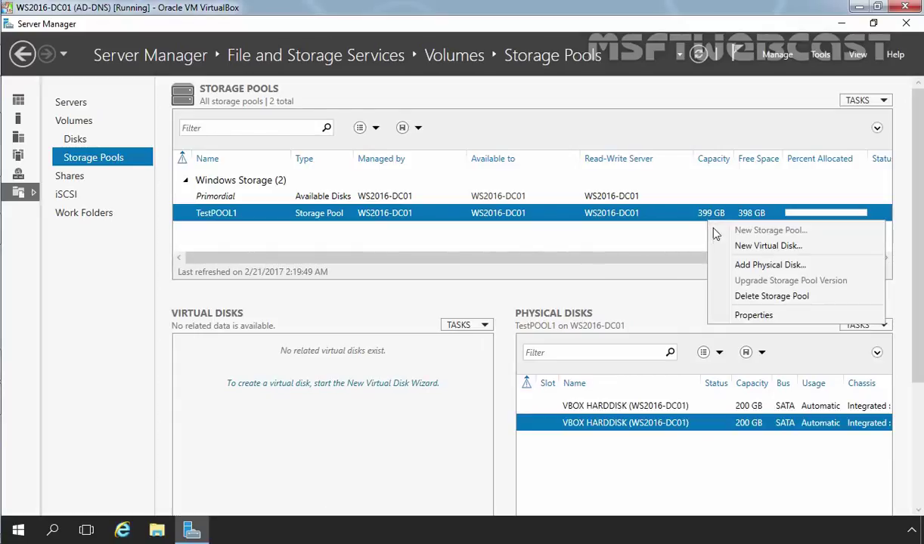
{"action": "left_click", "coordinate": [727, 250]}
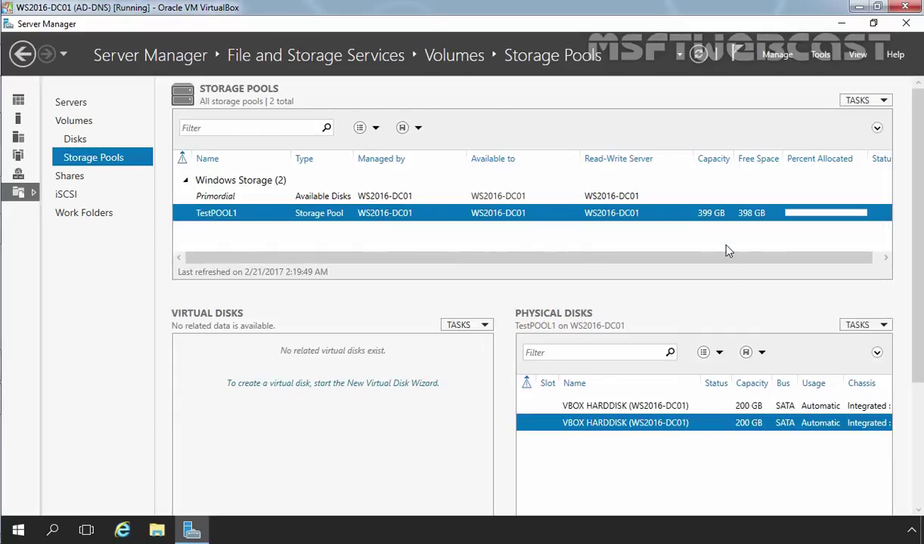
Step: Use TestPOOL1 for the new virtual disk, name it vDISK1, and pick the Simple layout
{"action": "left_click", "coordinate": [262, 268]}
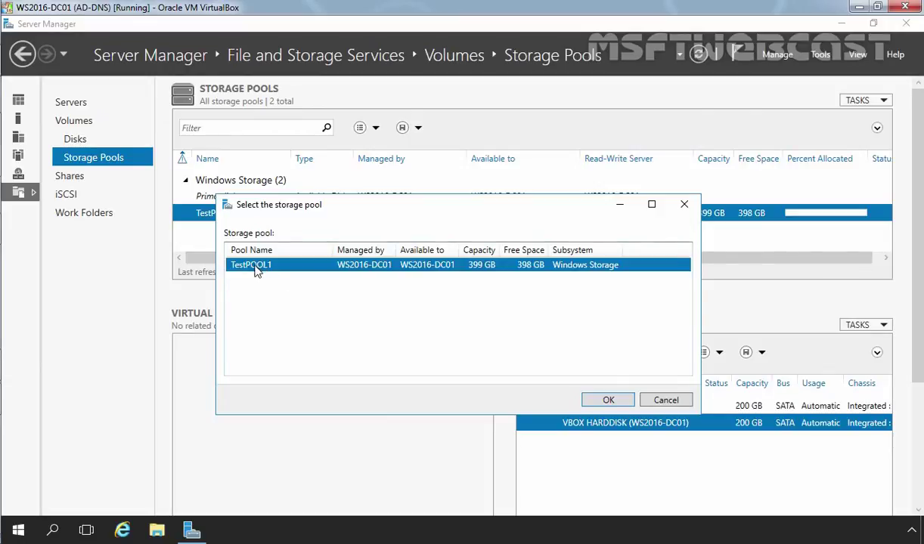
{"action": "left_click", "coordinate": [603, 400]}
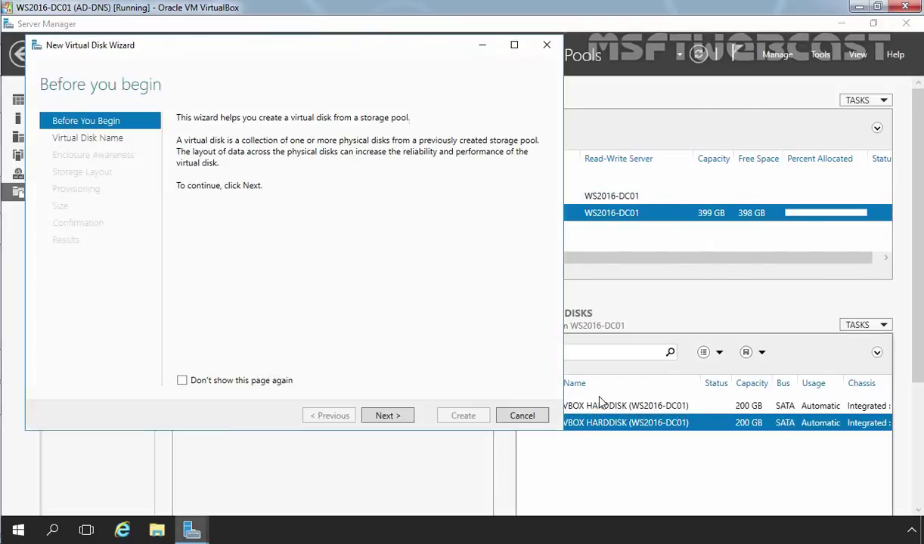
{"action": "left_click", "coordinate": [387, 417]}
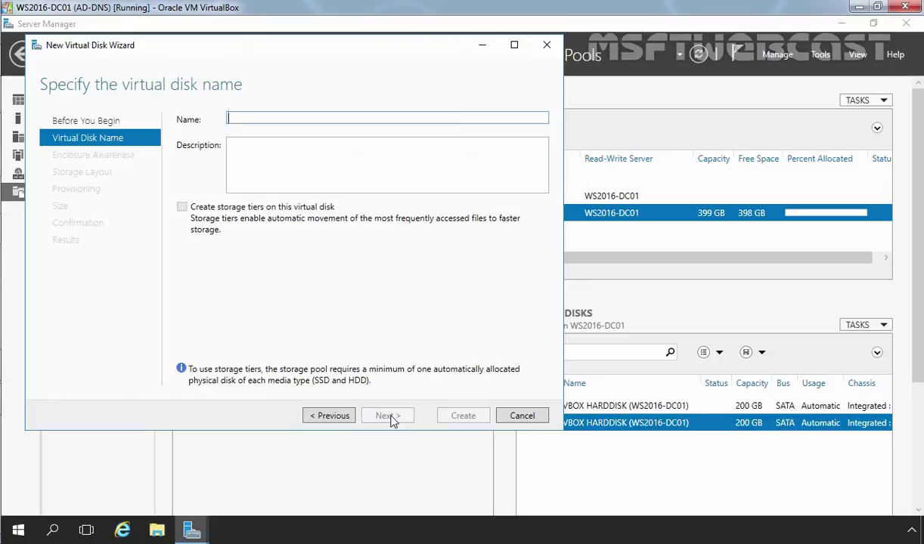
{"action": "type", "text": "vDISK1"}
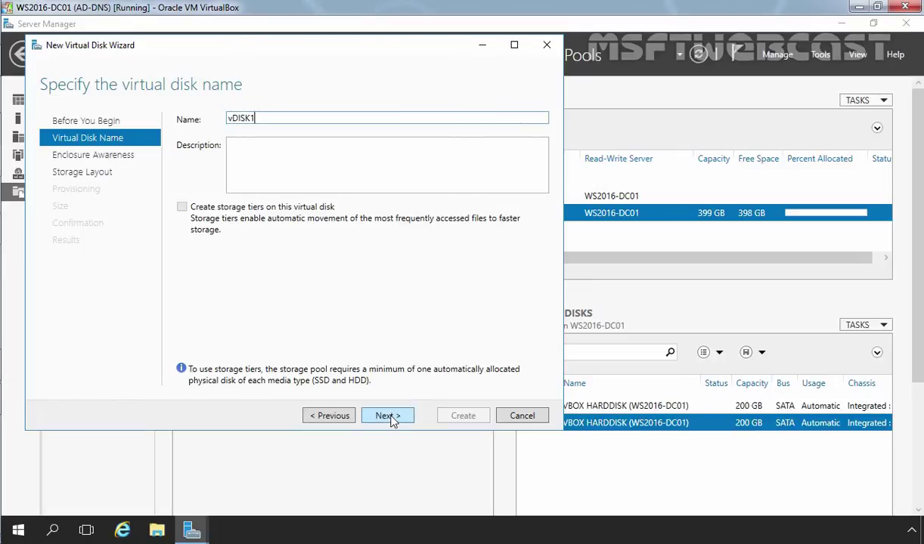
{"action": "left_click", "coordinate": [387, 416]}
{"action": "left_click", "coordinate": [387, 416]}
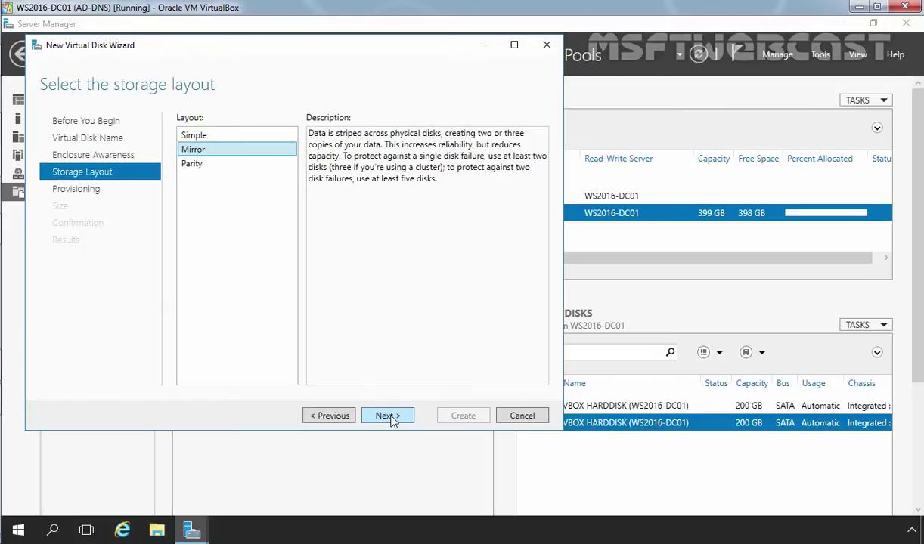
{"action": "left_click", "coordinate": [203, 135]}
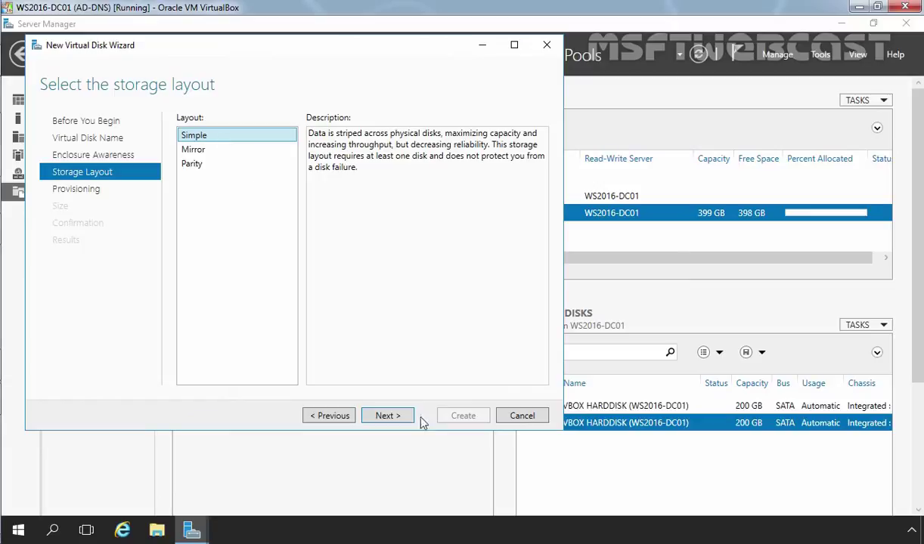
Step: Accept the Simple layout and advance to the provisioning type page
{"action": "left_click", "coordinate": [386, 418]}
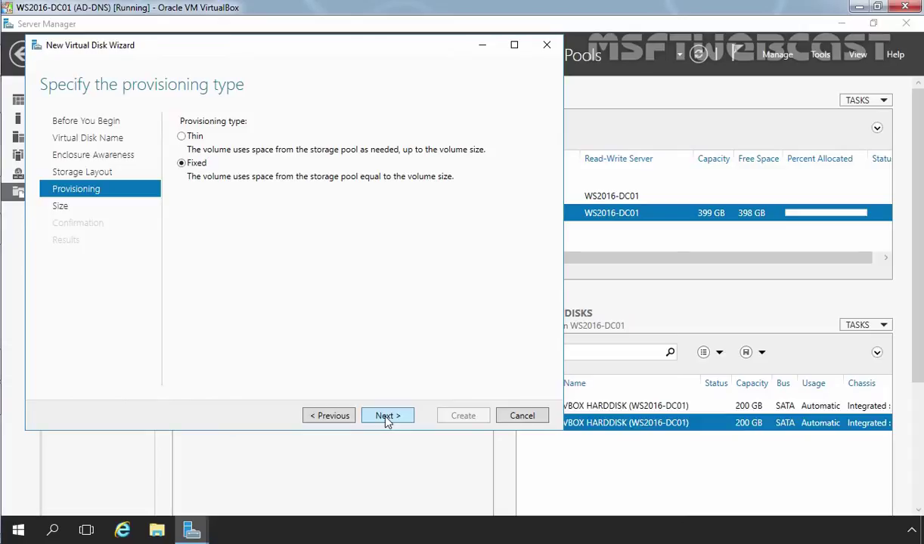
Step: Set Thin provisioning and a virtual disk size of 100 GB
{"action": "left_click", "coordinate": [182, 136]}
{"action": "left_click", "coordinate": [387, 417]}
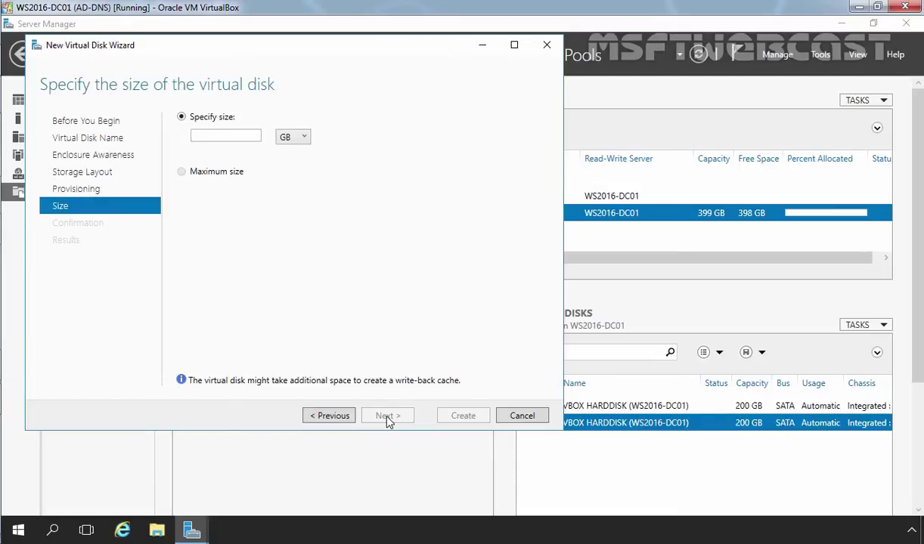
{"action": "left_click", "coordinate": [221, 137]}
{"action": "type", "text": "100"}
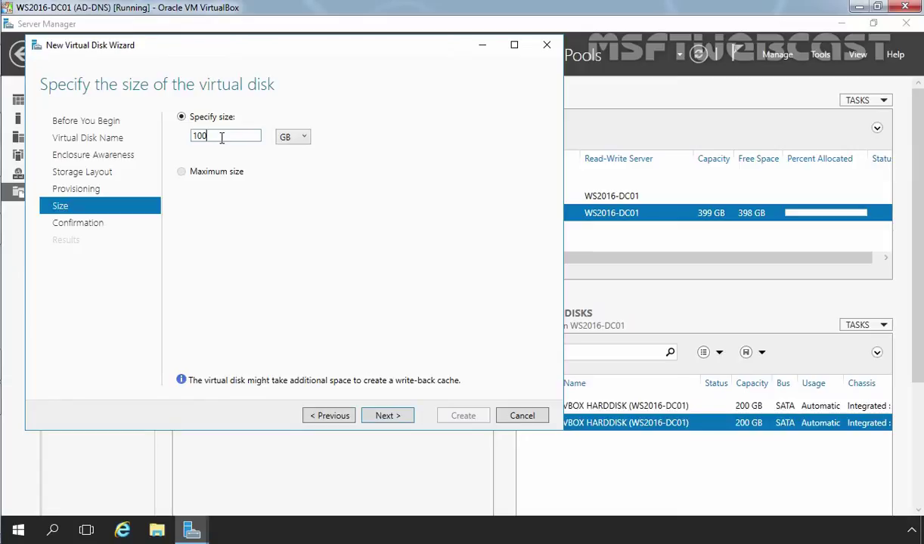
Step: Create vDISK1 with 'Create a volume when this wizard closes' unchecked
{"action": "left_click", "coordinate": [387, 417]}
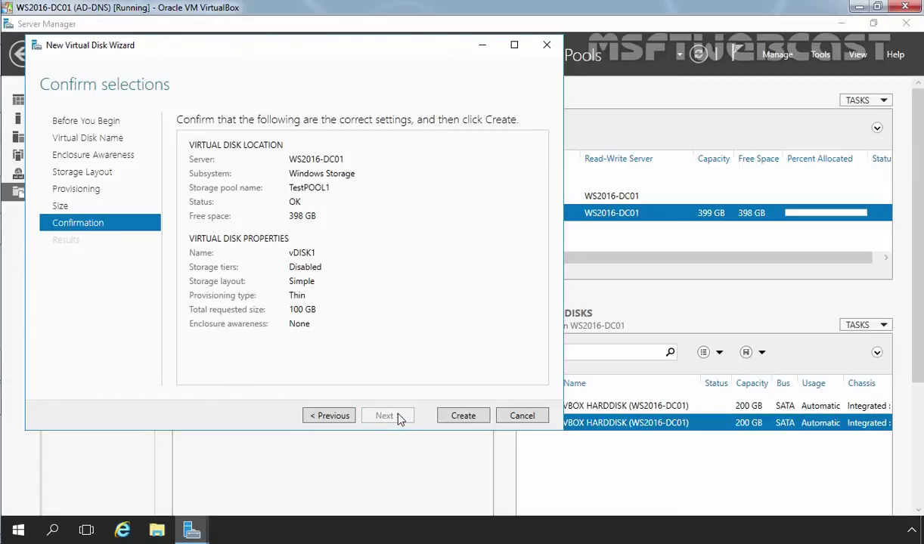
{"action": "left_click", "coordinate": [461, 417]}
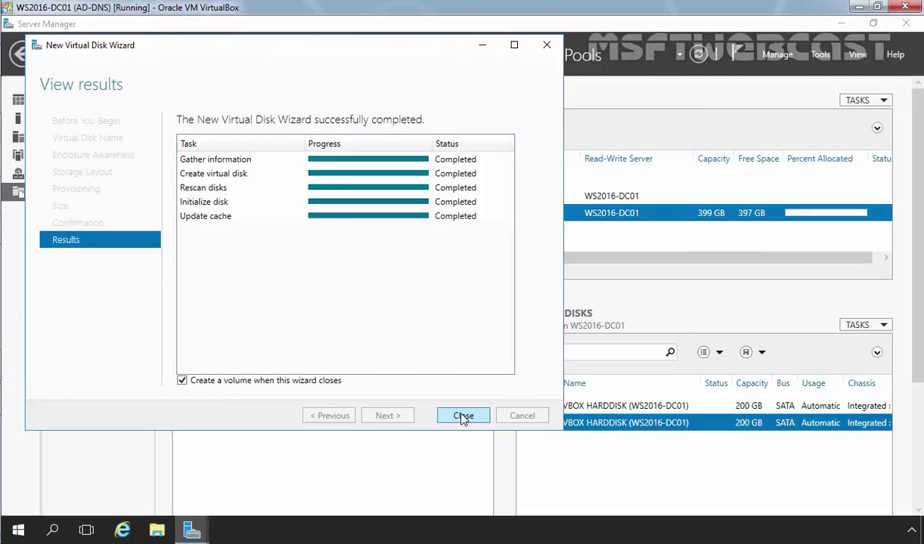
{"action": "left_click", "coordinate": [197, 383]}
{"action": "left_click", "coordinate": [461, 416]}
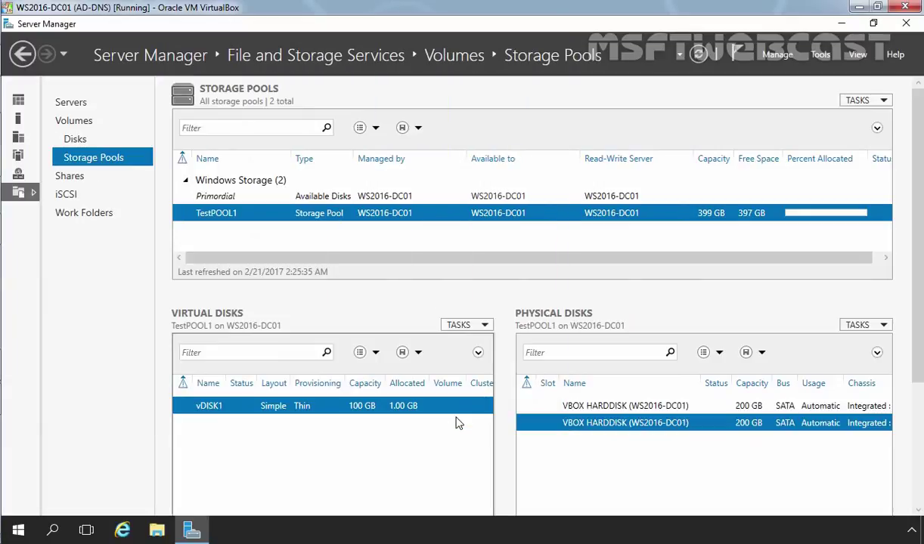
Step: Start the New Volume Wizard for vDISK1 from its context menu
{"action": "right_click", "coordinate": [266, 409]}
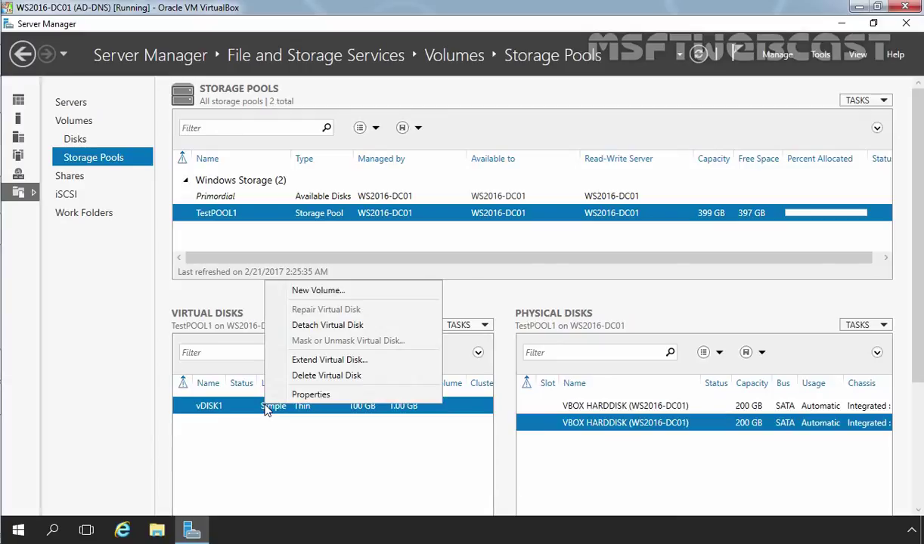
{"action": "left_click", "coordinate": [274, 290]}
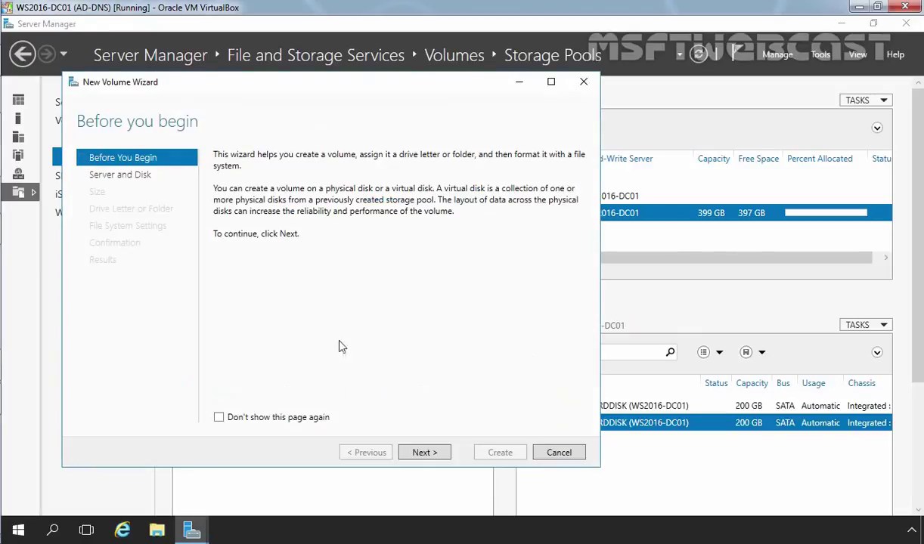
Step: Target Disk 4 and set the volume size to 50 GB
{"action": "left_click", "coordinate": [425, 454]}
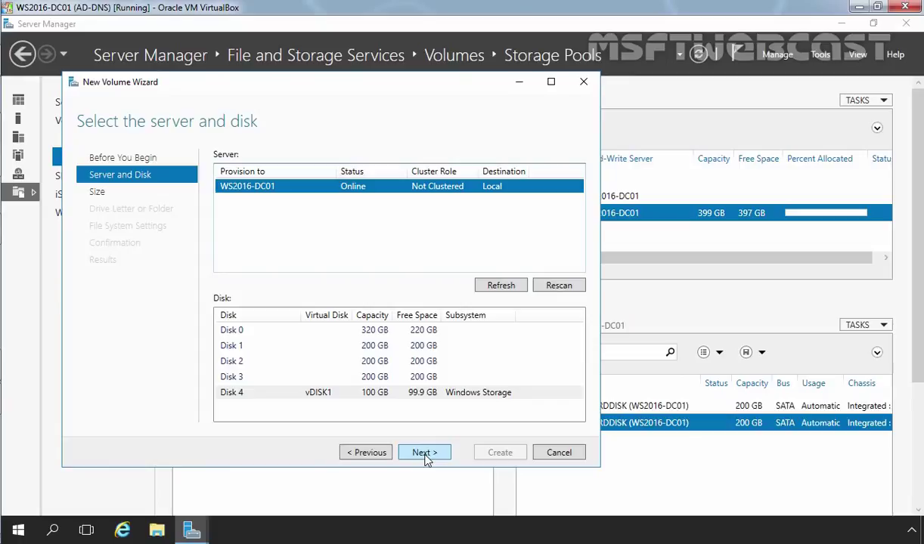
{"action": "left_click", "coordinate": [224, 399]}
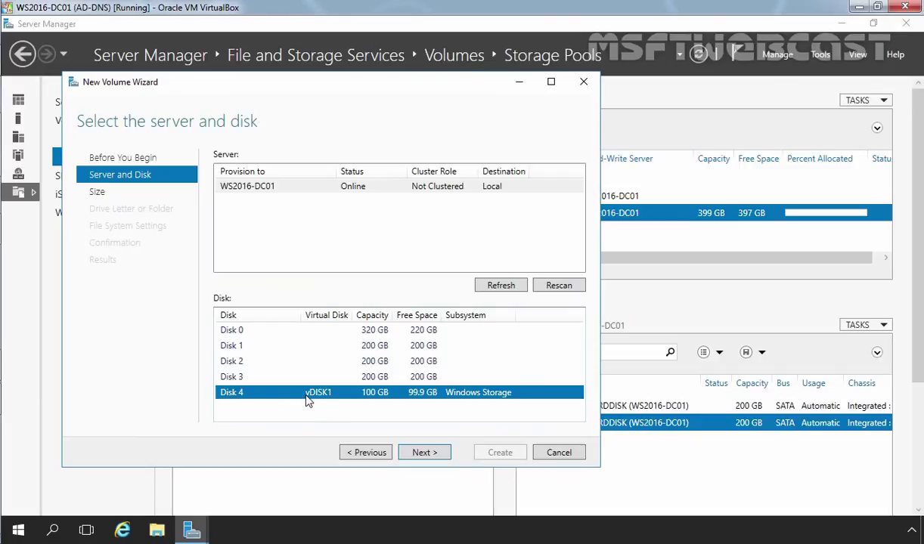
{"action": "left_click", "coordinate": [427, 452]}
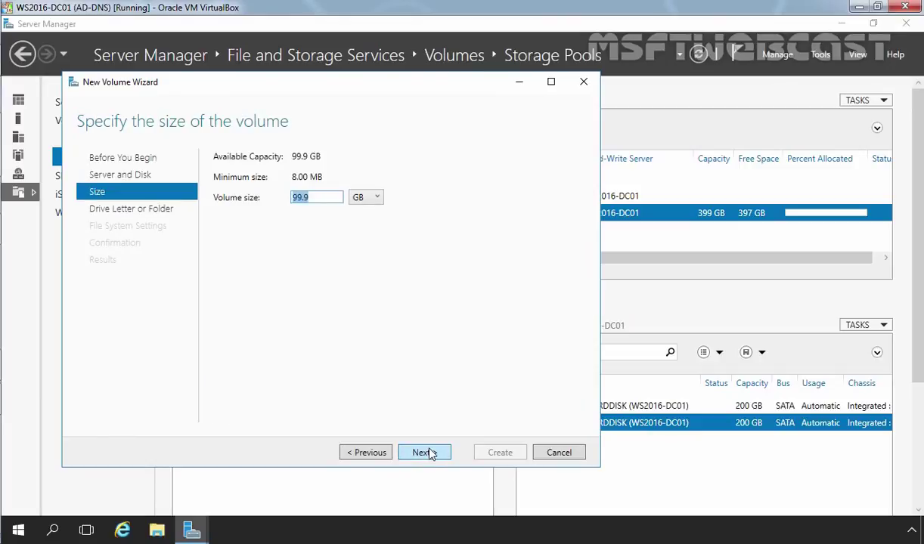
{"action": "type", "text": "50"}
{"action": "left_click", "coordinate": [427, 452]}
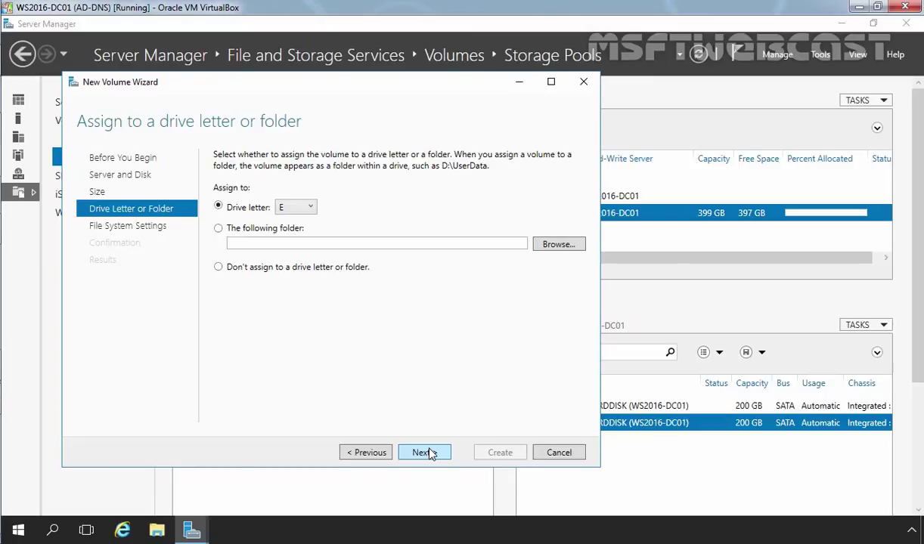
Step: Keep drive letter E:, format the volume as ReFS, and create it
{"action": "left_click", "coordinate": [427, 452]}
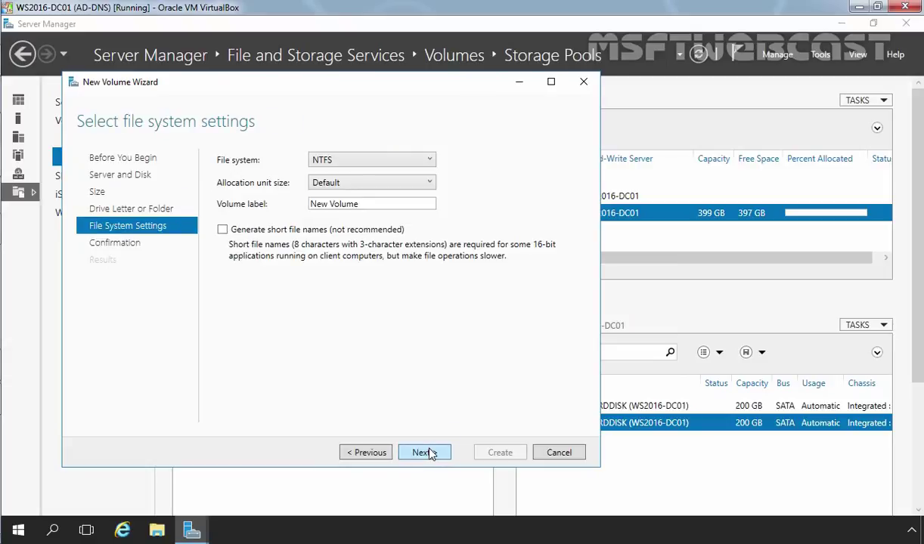
{"action": "left_click", "coordinate": [400, 160]}
{"action": "left_click", "coordinate": [393, 191]}
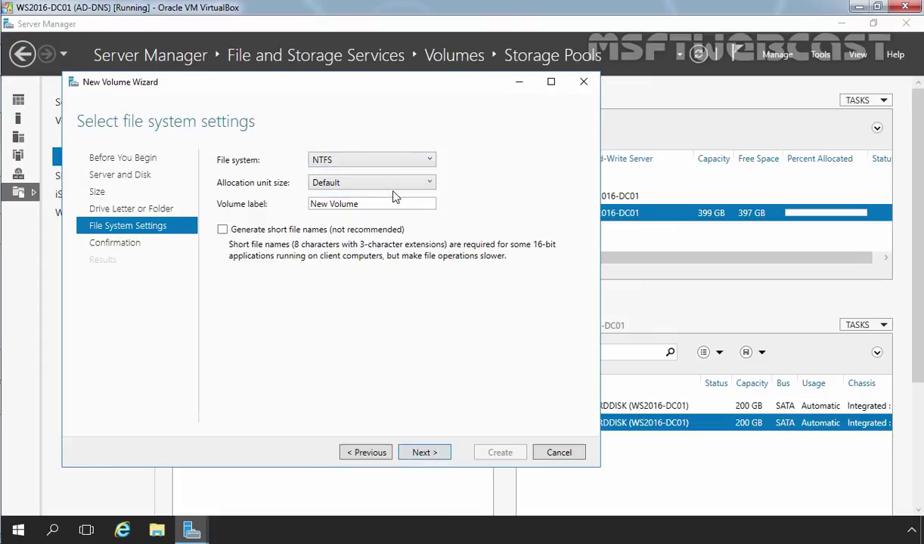
{"action": "left_click", "coordinate": [426, 452]}
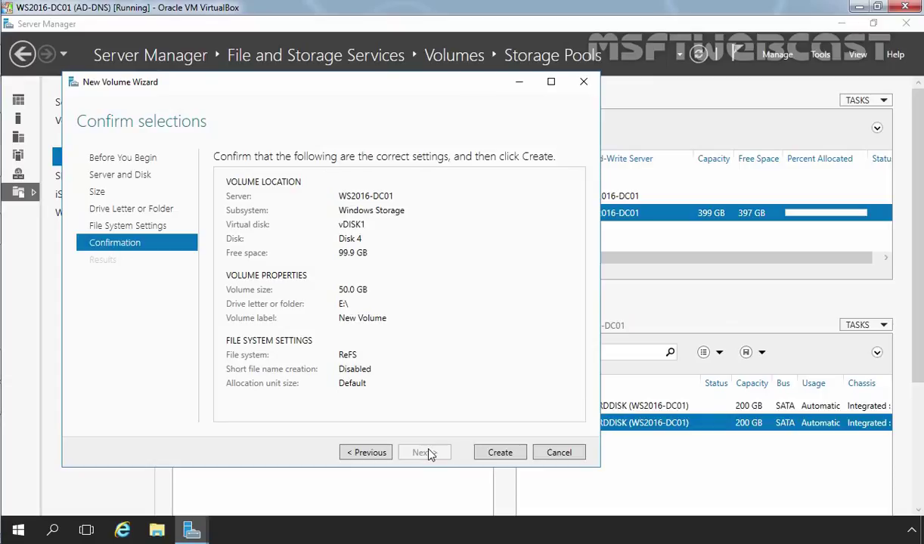
{"action": "left_click", "coordinate": [498, 453]}
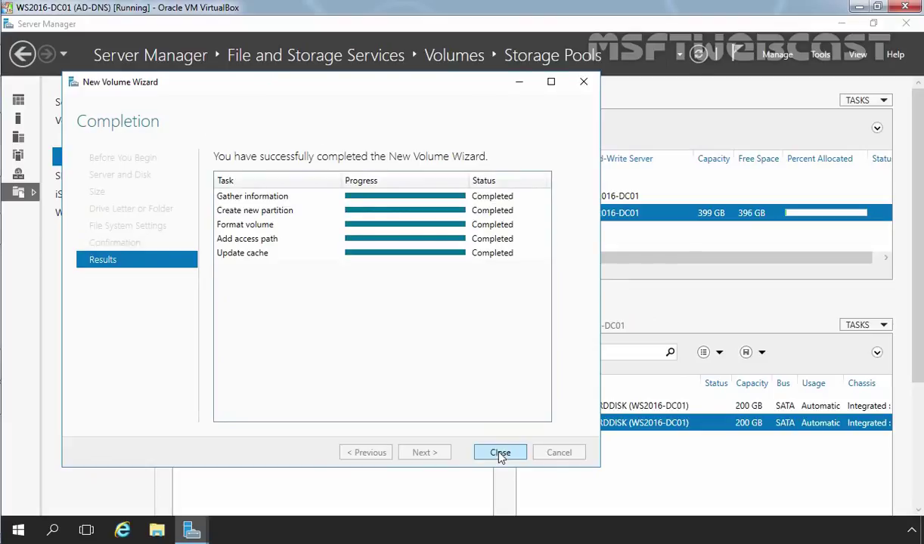
{"action": "left_click", "coordinate": [500, 454]}
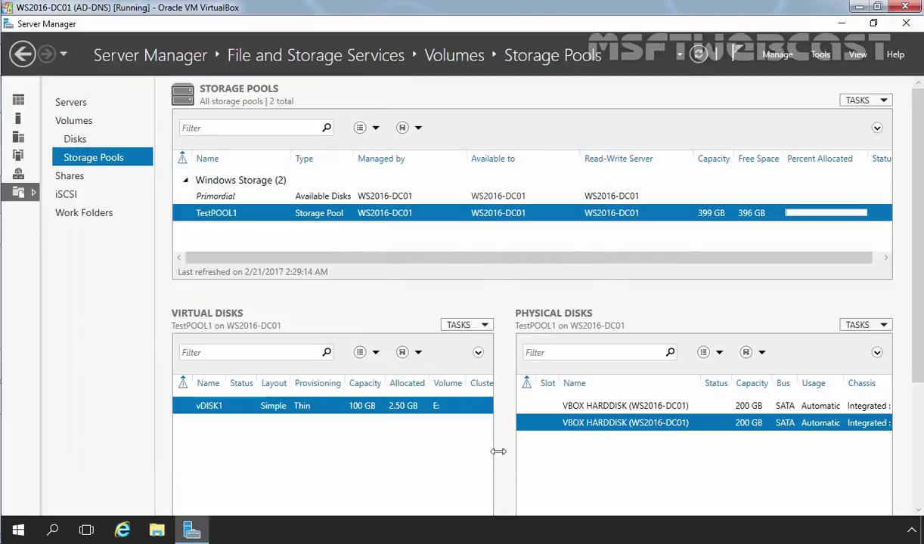
{"action": "left_click", "coordinate": [156, 532]}
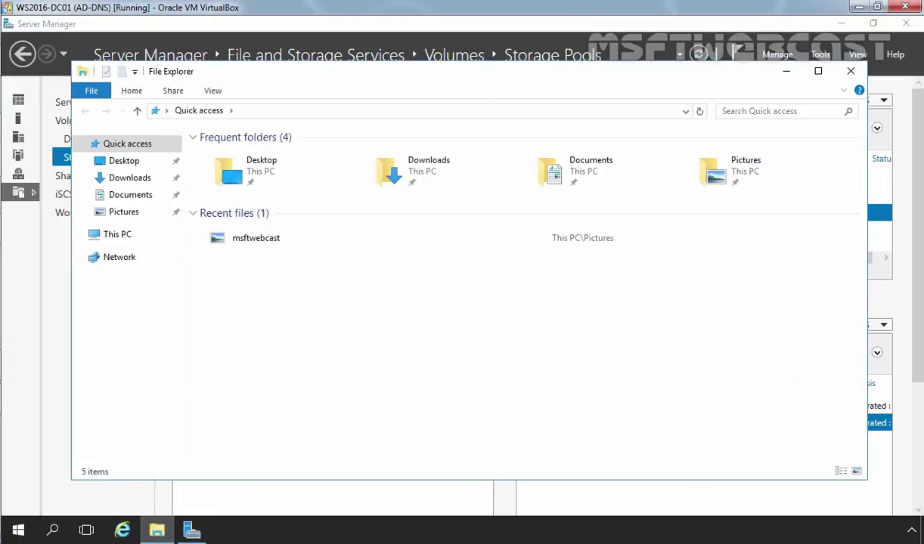
Step: Show This PC and select New Volume (E:), 49.0 GB free of 50.0 GB
{"action": "left_click", "coordinate": [112, 236]}
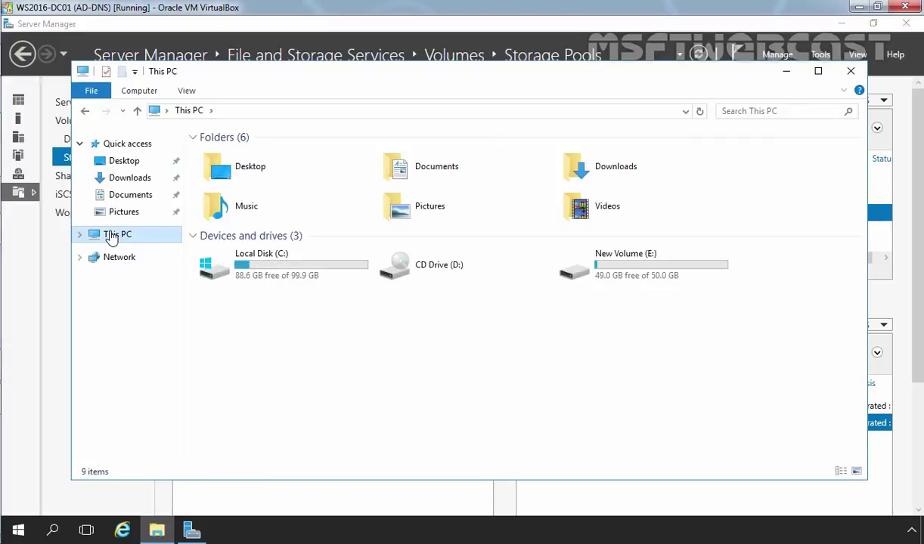
{"action": "left_click", "coordinate": [617, 285]}
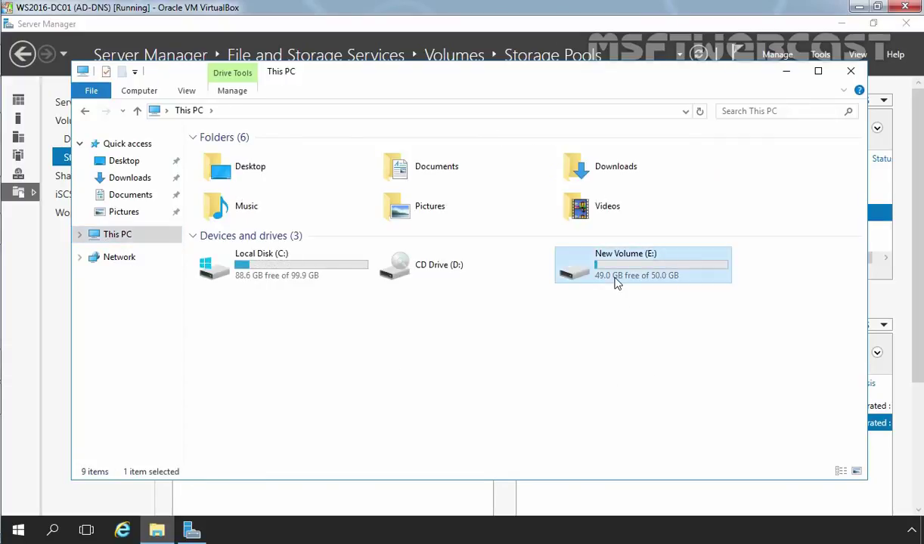